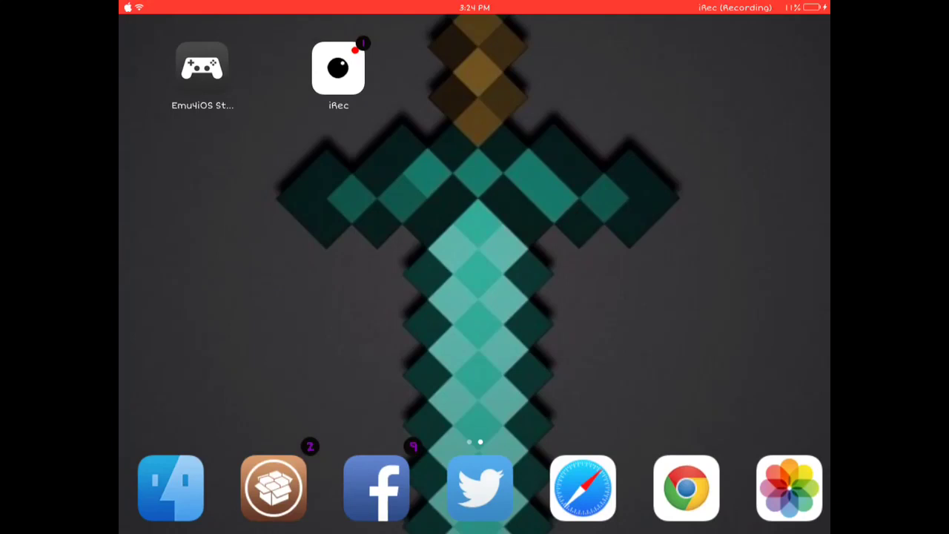
# - Rearrange the home screen apps, repositioning the iRec icon
pyautogui.moveTo(296, 260)
pyautogui.mouseDown()
pyautogui.moveTo(667, 260)
pyautogui.moveTo(296, 260)
pyautogui.mouseUp()
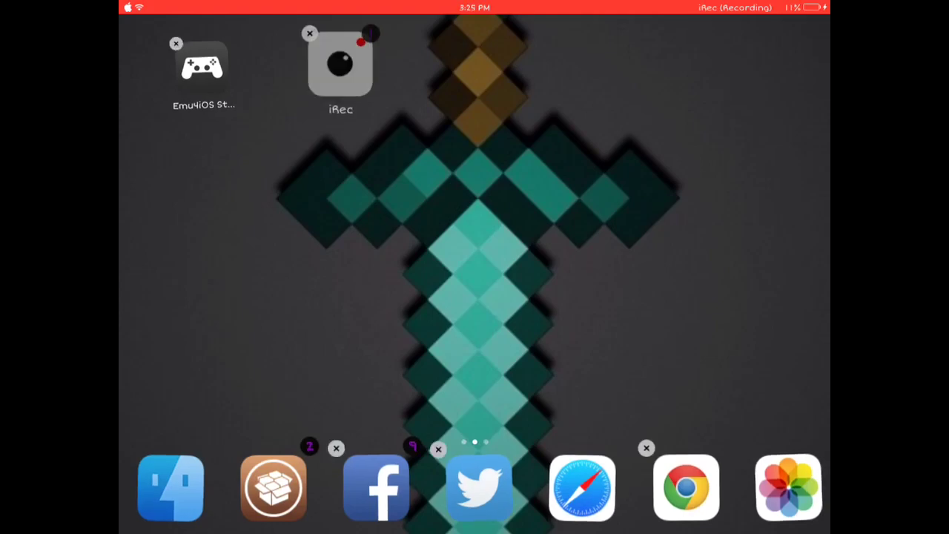
pyautogui.moveTo(338, 69)
pyautogui.mouseDown()
pyautogui.moveTo(314, 137)
pyautogui.moveTo(338, 68)
pyautogui.mouseUp()
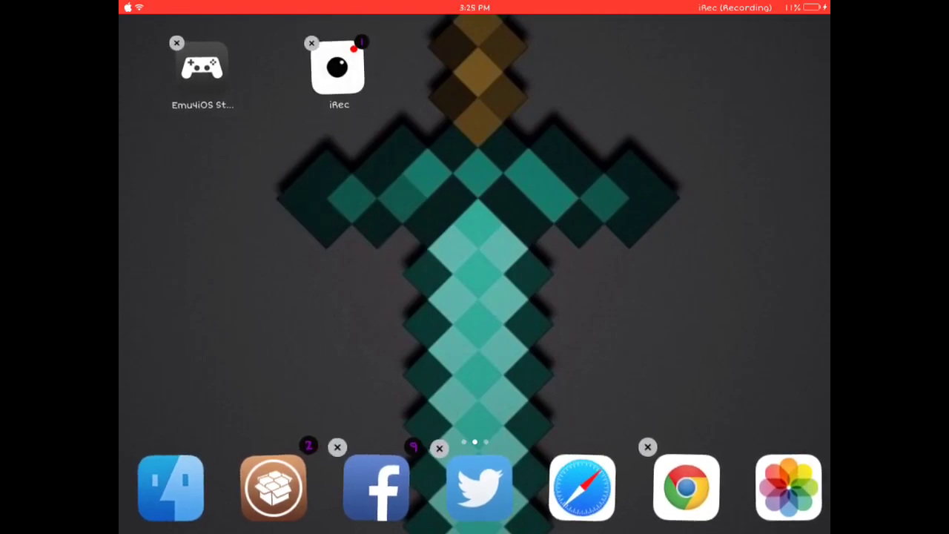
pyautogui.press('super')
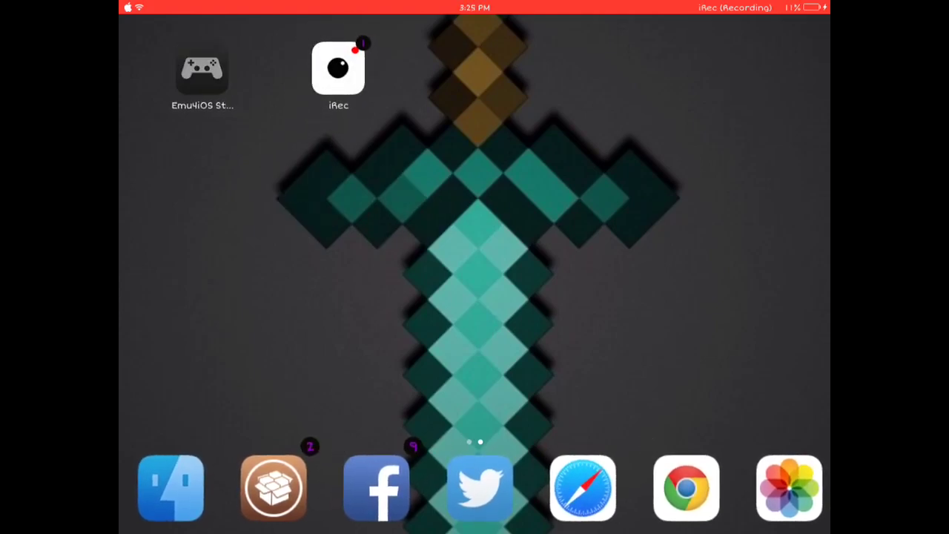
pyautogui.moveTo(201, 69); pyautogui.dragTo(202, 68)
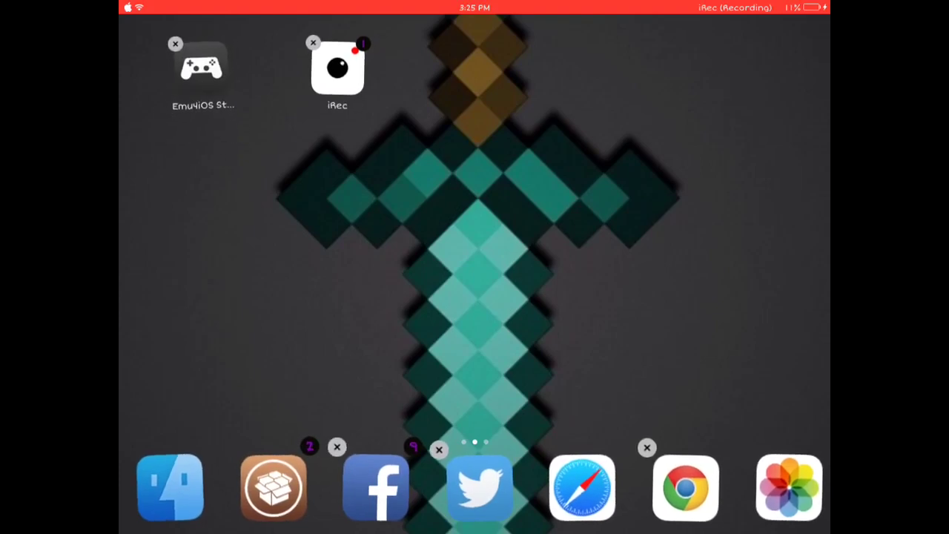
pyautogui.press('super')
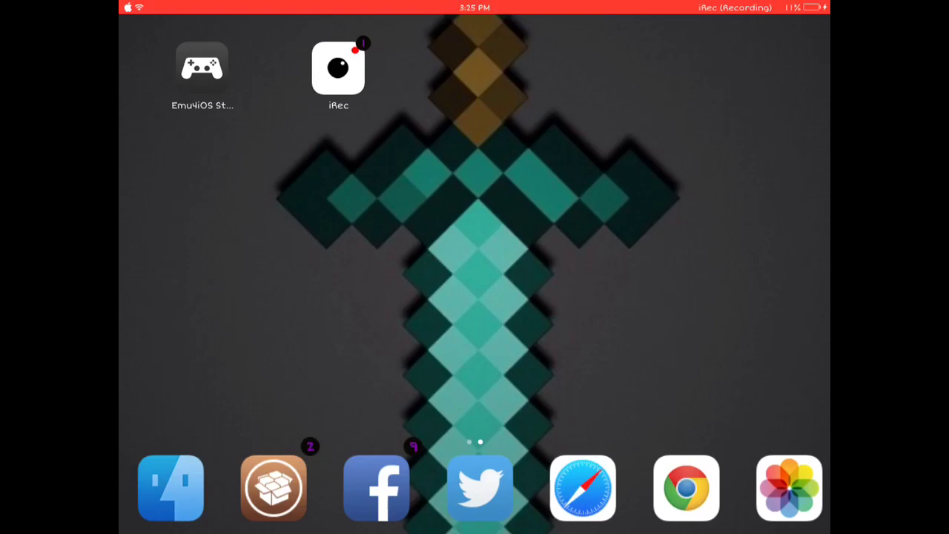
pyautogui.hscroll(-5, 474, 488)
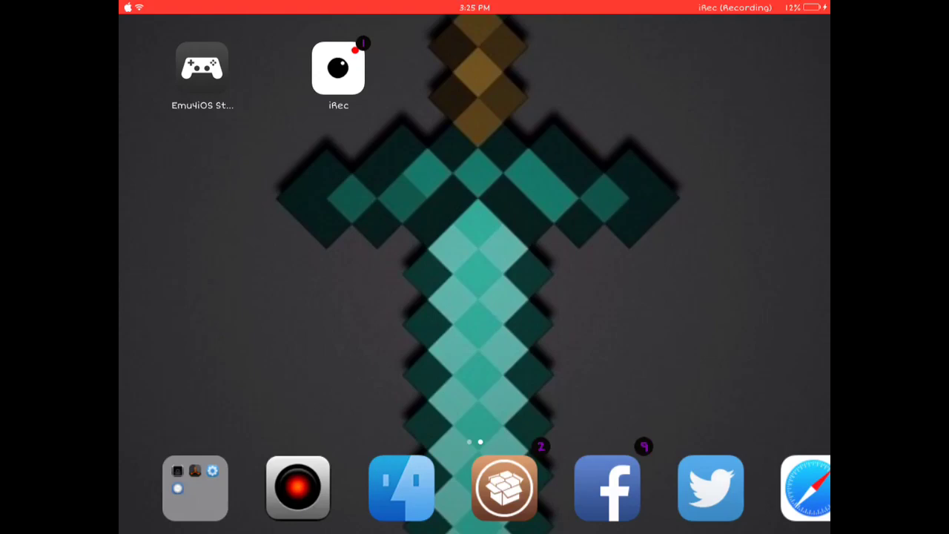
# - In Safari, enter 'emu4ios.net' in the address bar to load emu4ios.net
pyautogui.moveTo(297, 260); pyautogui.dragTo(667, 259)
pyautogui.click(805, 487)
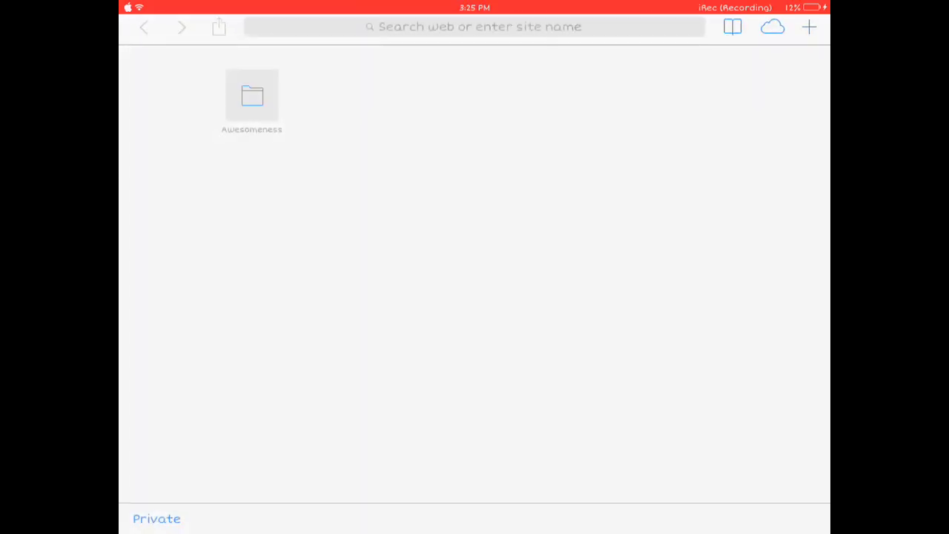
pyautogui.click(475, 26)
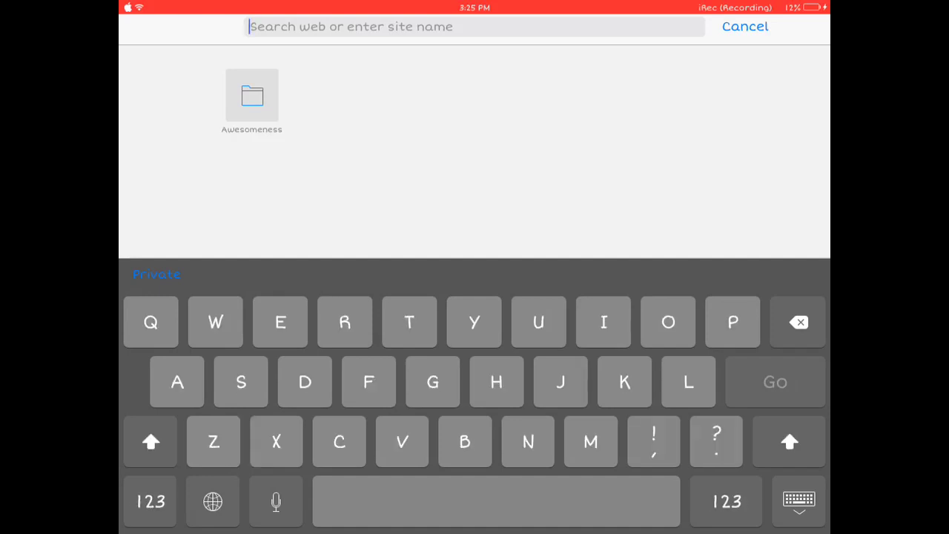
pyautogui.write('emu4ios.net')
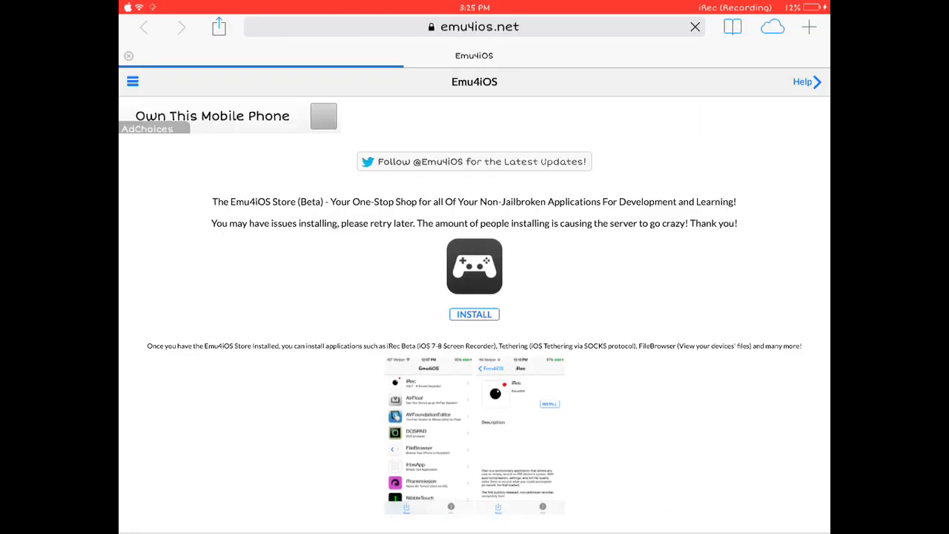
# - Install the Emu4iOS Store from the emu4ios.net page and approve the install alert
pyautogui.scroll(-3, 475, 297)
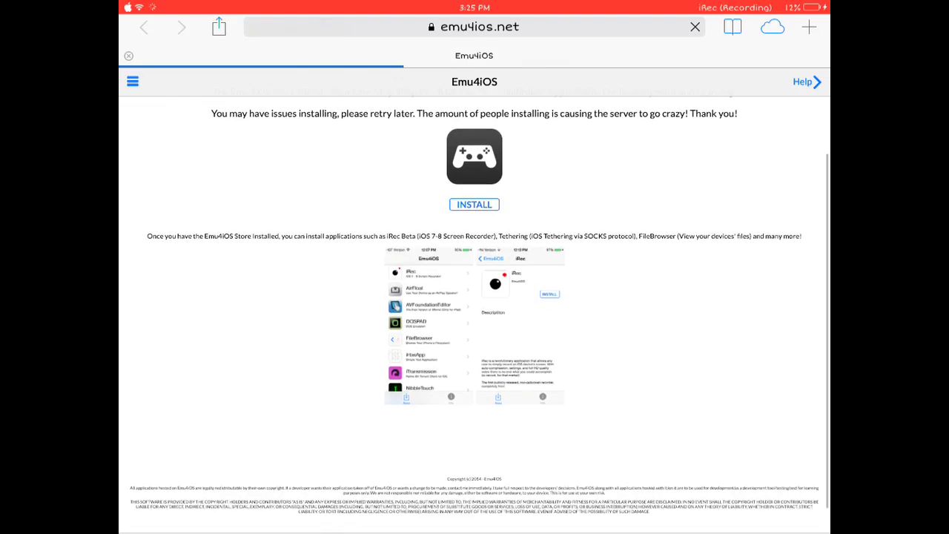
pyautogui.scroll(3, 474, 296)
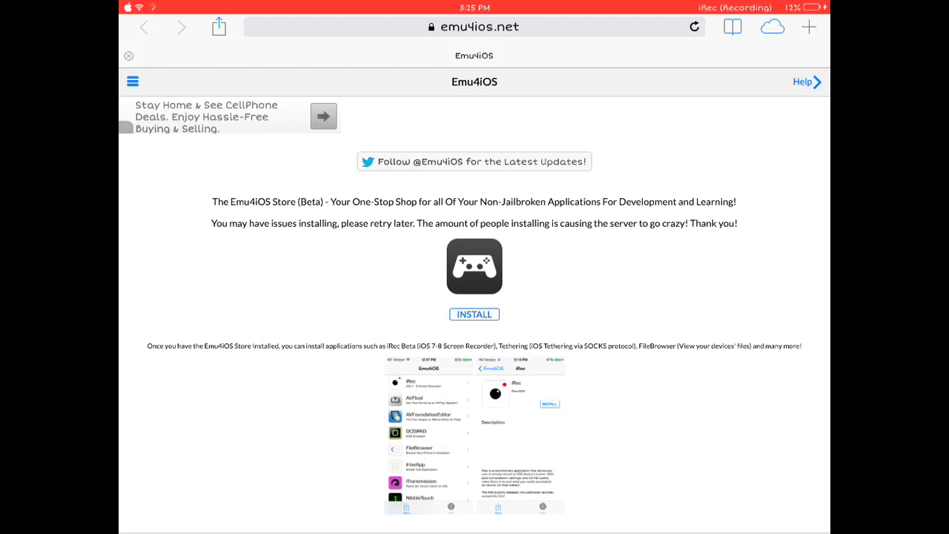
pyautogui.click(474, 314)
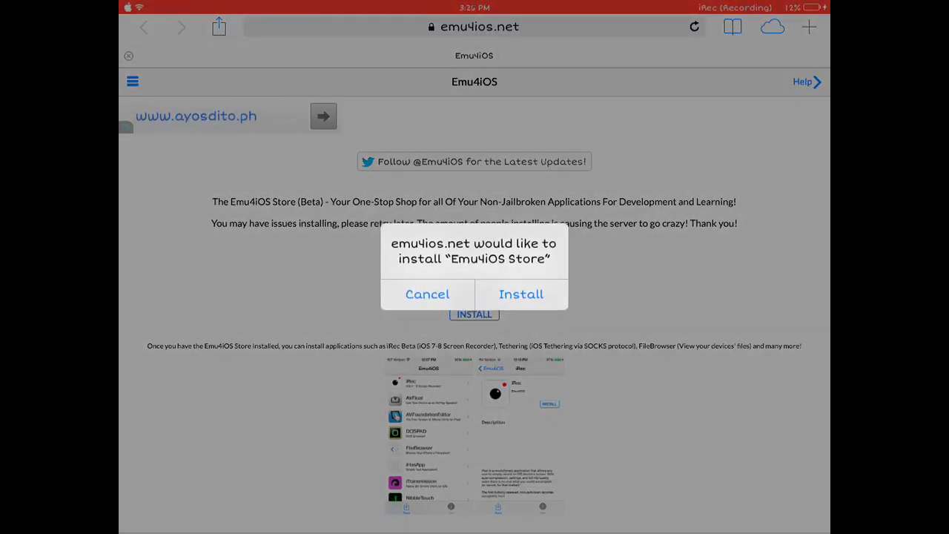
pyautogui.click(520, 294)
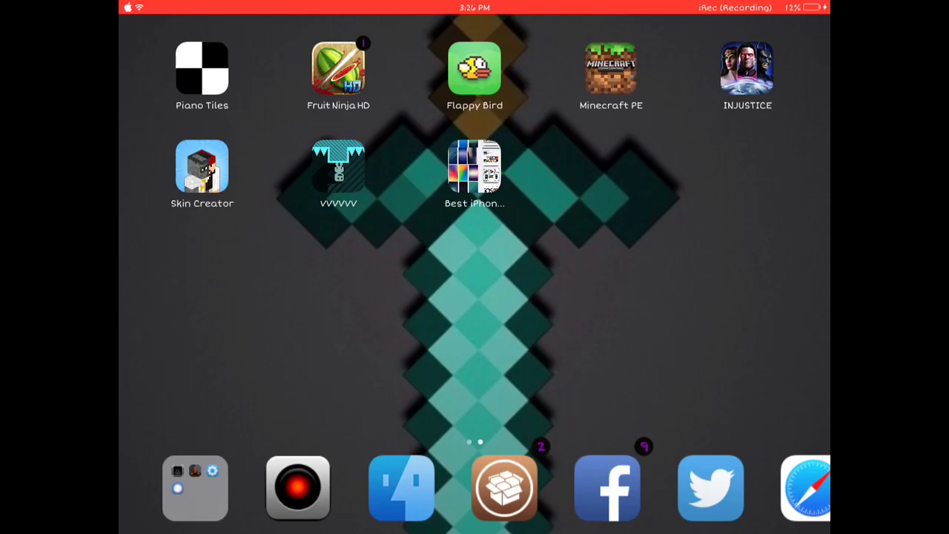
# - Launch Fruit Ninja HD, then leave it for the home page with Emu4iOS and iRec
pyautogui.click(338, 71)
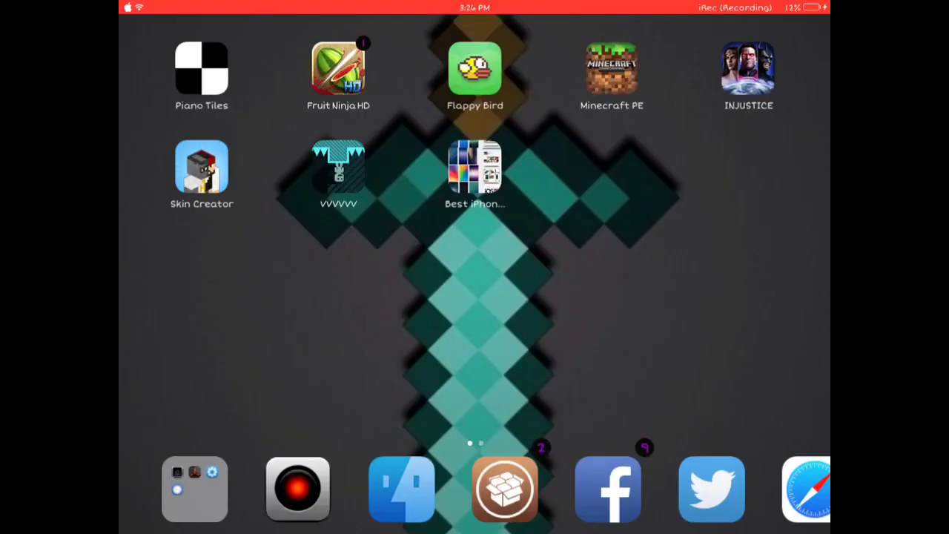
pyautogui.moveTo(630, 266); pyautogui.dragTo(259, 267)
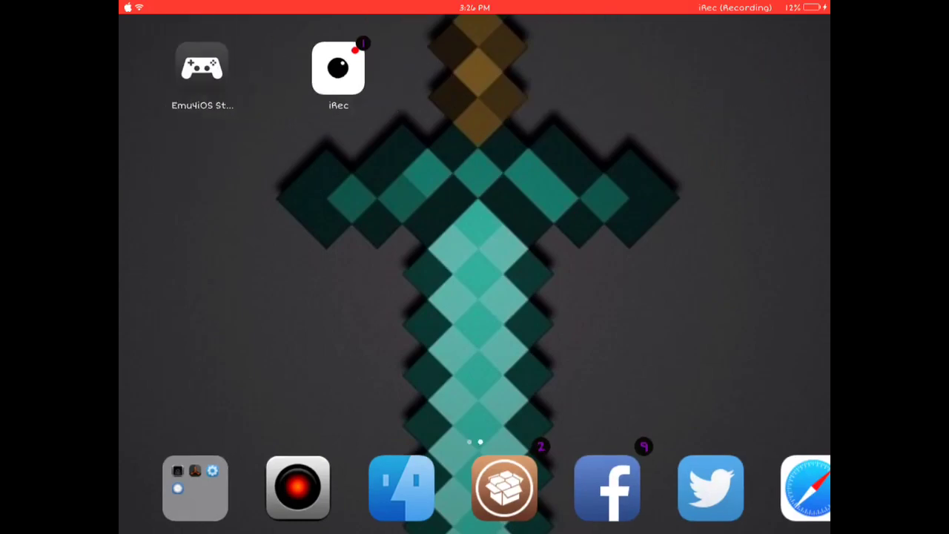
# - Swipe to the first home page holding Minecraft PE, Multiplayer PE, Emu4iOS and iRec
pyautogui.moveTo(259, 267); pyautogui.dragTo(630, 267)
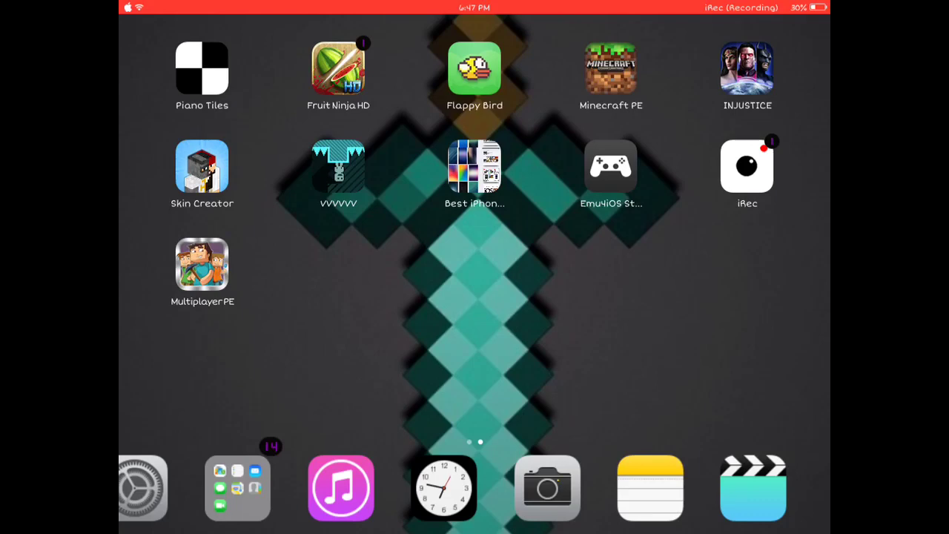
# - Open iRec's Settings page and toggle Record Audio off and back on
pyautogui.hscroll(-5, 475, 488)
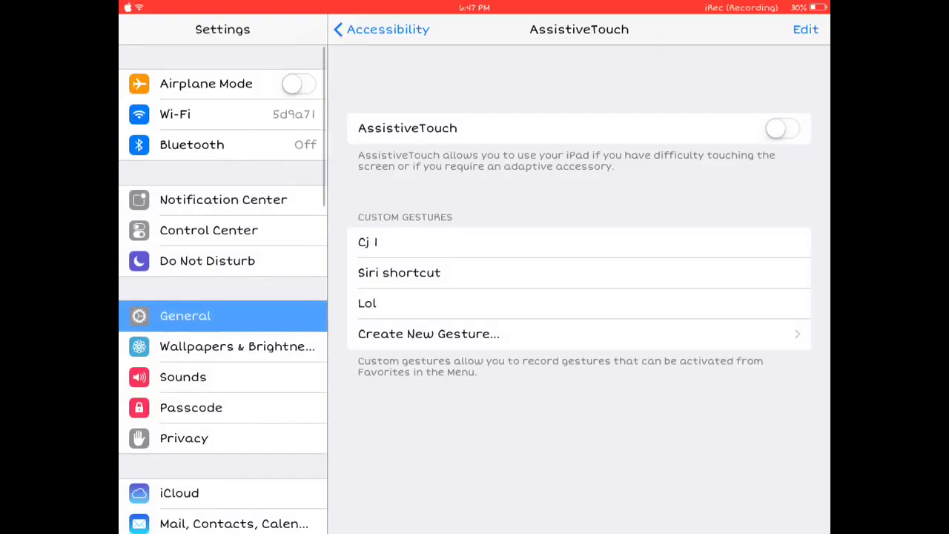
pyautogui.scroll(-1, 223, 289)
pyautogui.scroll(-10, 223, 289)
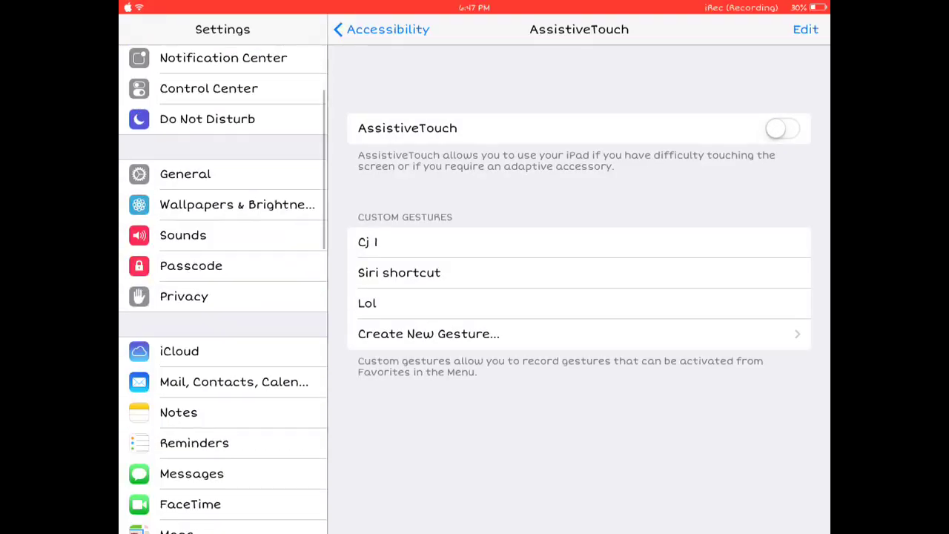
pyautogui.scroll(-3, 223, 289)
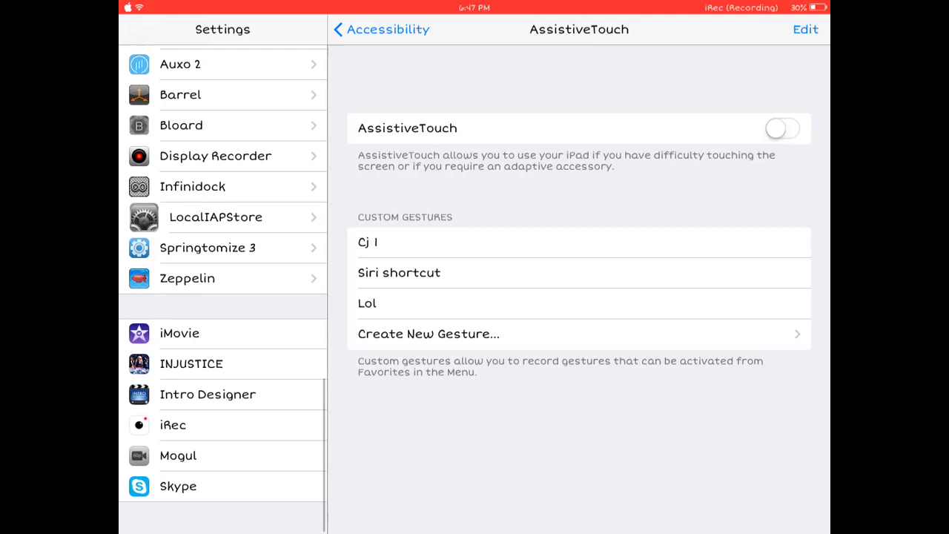
pyautogui.click(173, 431)
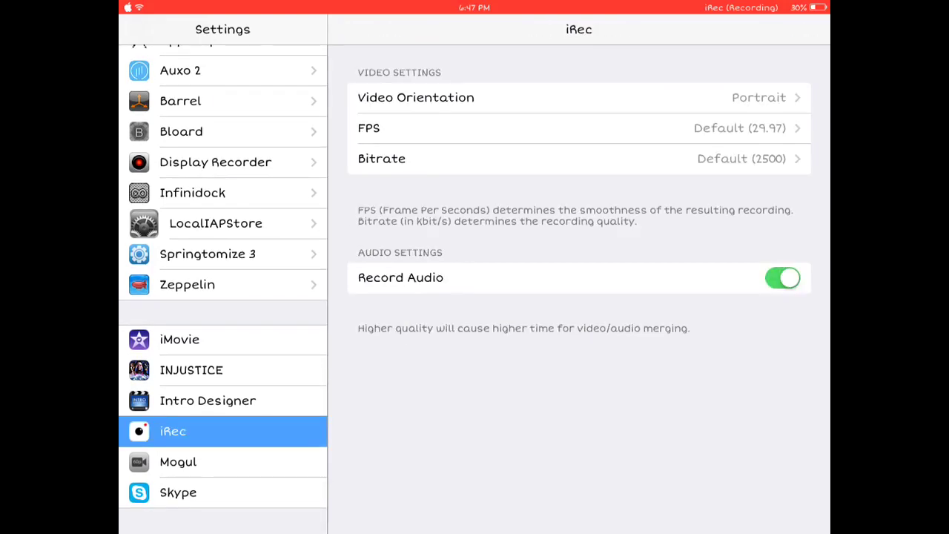
pyautogui.click(782, 277)
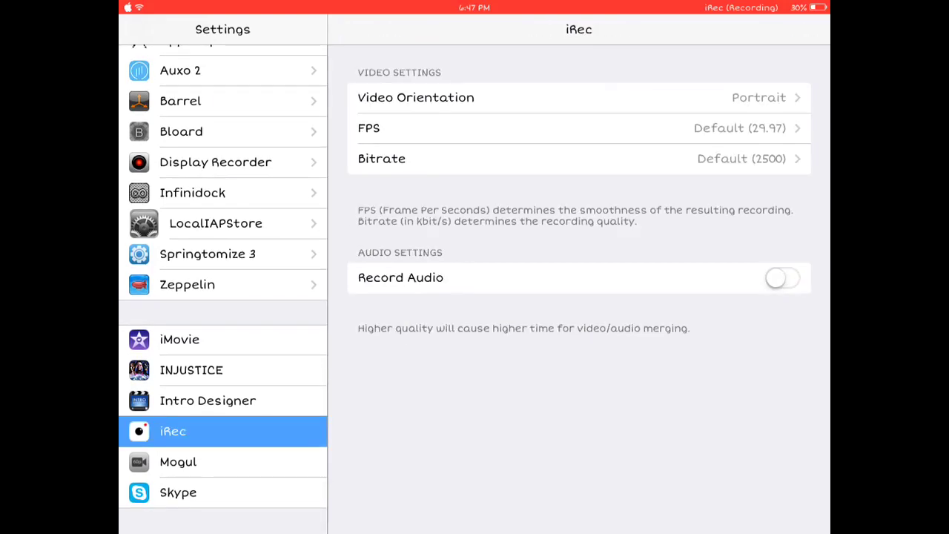
pyautogui.click(782, 277)
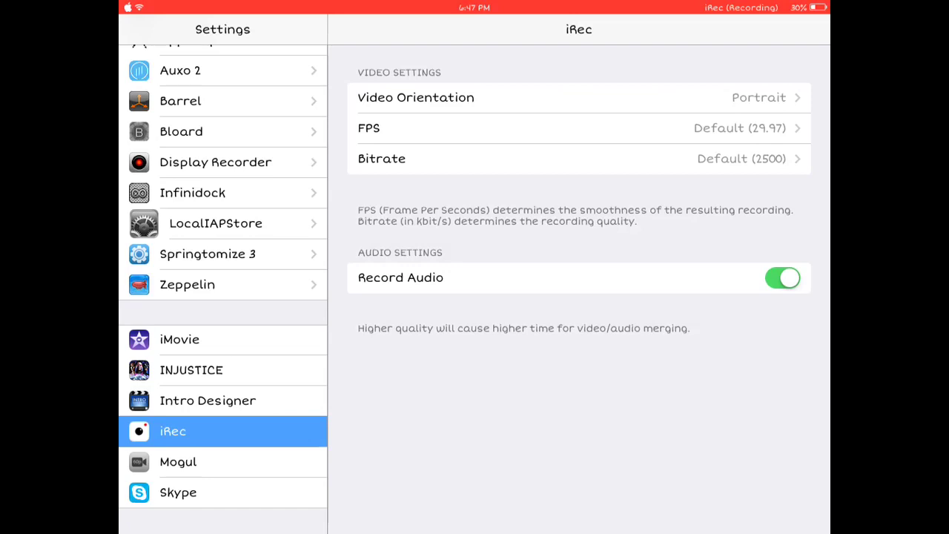
pyautogui.scroll(5, 222, 289)
pyautogui.scroll(10, 223, 289)
pyautogui.scroll(10, 222, 289)
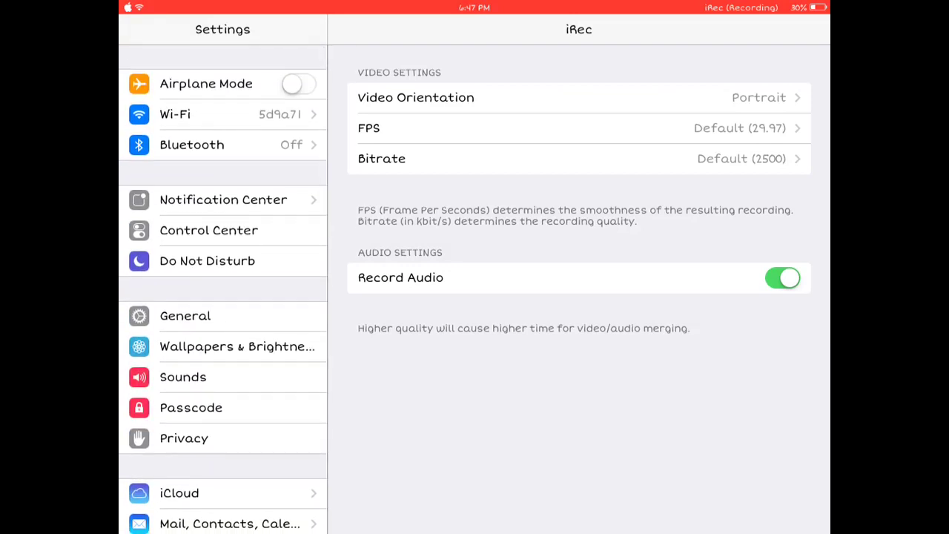
# - Turn on AssistiveTouch under General > Accessibility, then return to the home screen
pyautogui.click(186, 316)
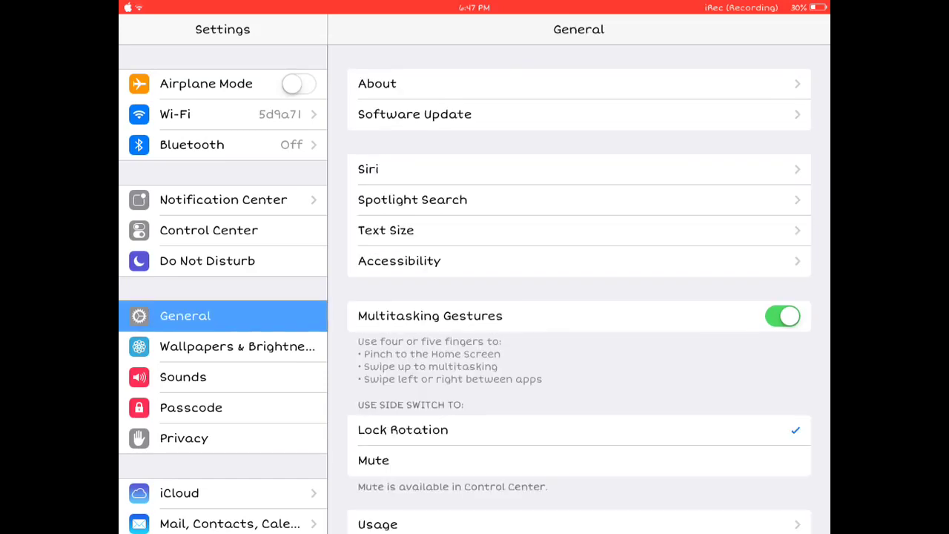
pyautogui.click(399, 260)
pyautogui.scroll(-10, 578, 296)
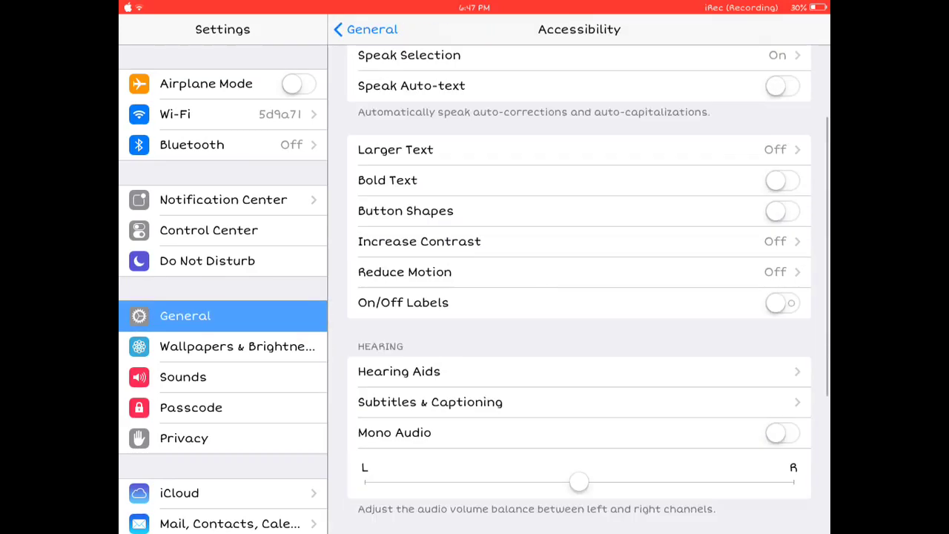
pyautogui.click(407, 404)
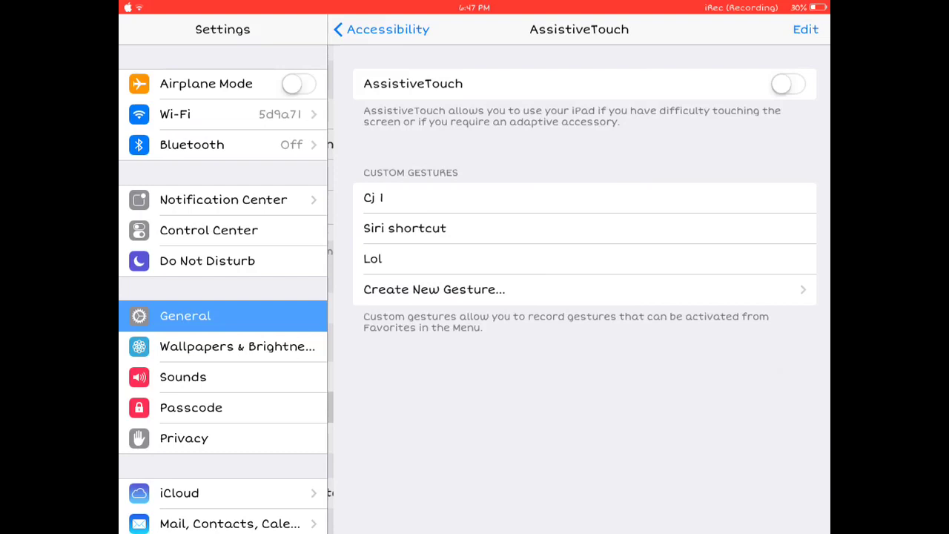
pyautogui.click(782, 84)
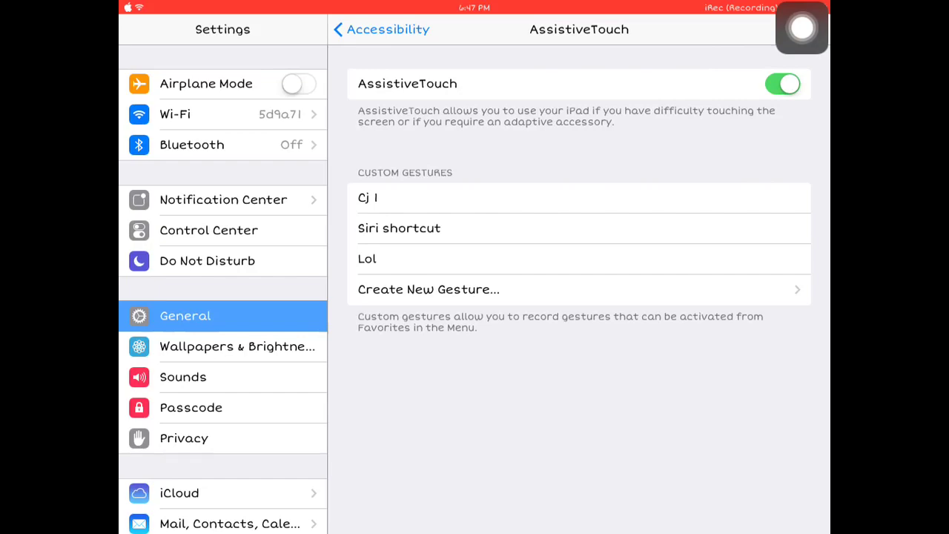
pyautogui.press('super')
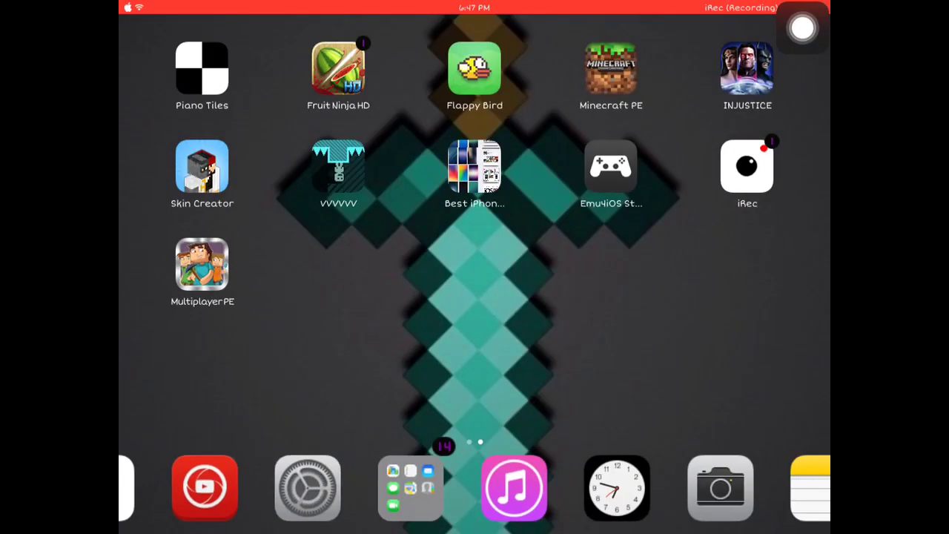
# - Play the BUILD world in Minecraft PE, then exit via the AssistiveTouch Home button
pyautogui.click(610, 69)
pyautogui.click(477, 333)
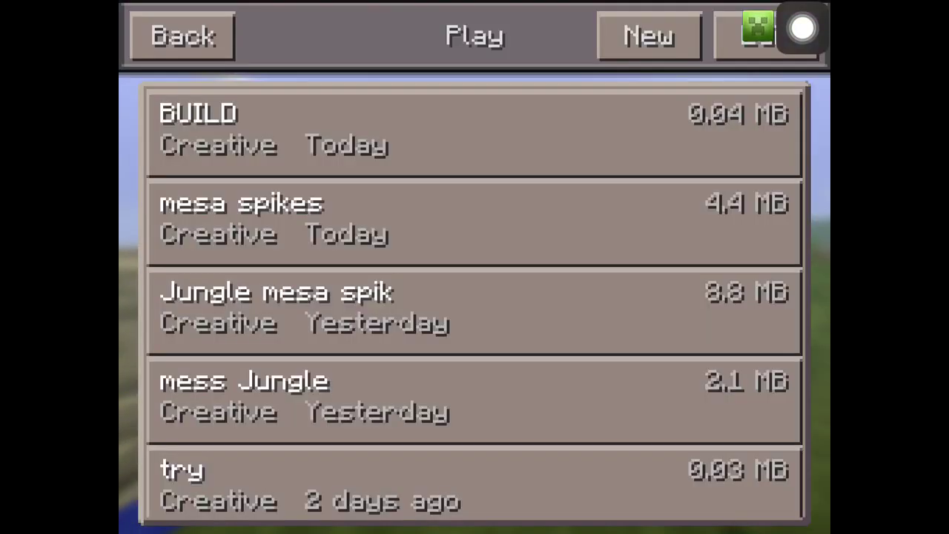
pyautogui.click(466, 127)
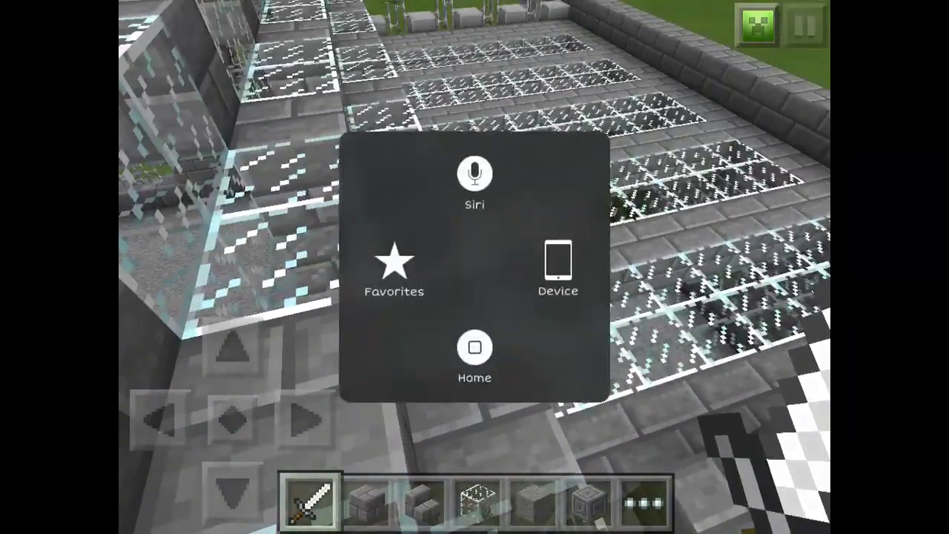
pyautogui.click(474, 347)
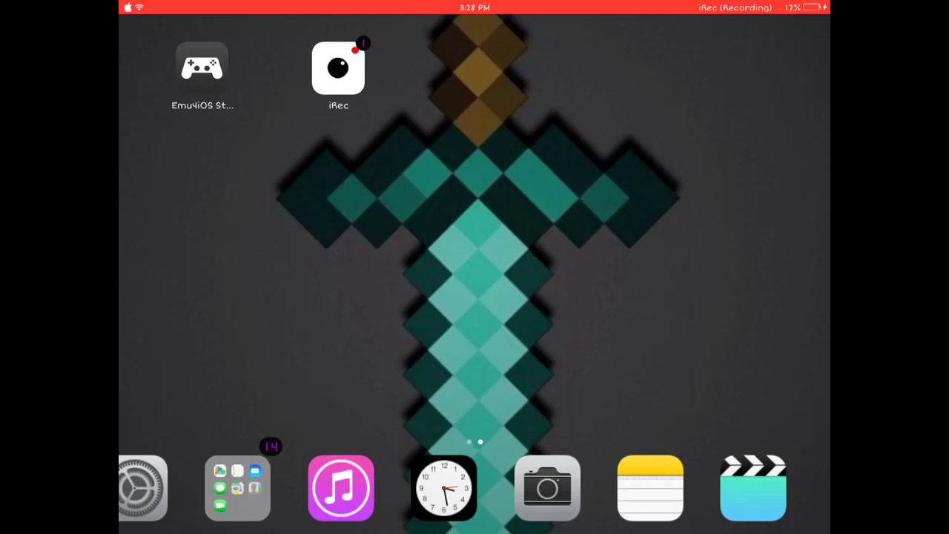
pyautogui.hscroll(-2, 474, 488)
pyautogui.hscroll(-5, 475, 488)
pyautogui.hscroll(-5, 474, 488)
pyautogui.hscroll(-3, 475, 488)
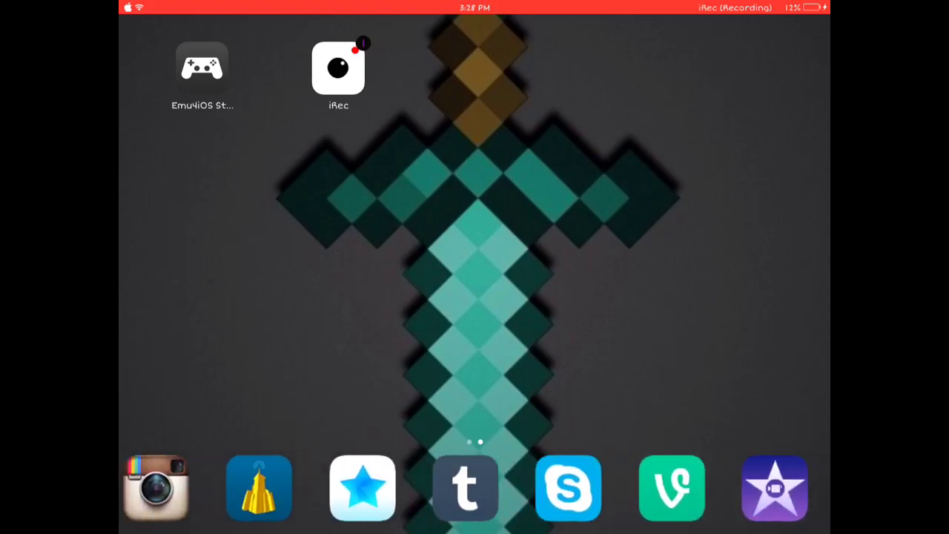
pyautogui.hscroll(-2, 474, 488)
pyautogui.hscroll(-5, 474, 222)
pyautogui.hscroll(5, 475, 223)
pyautogui.hscroll(-5, 474, 223)
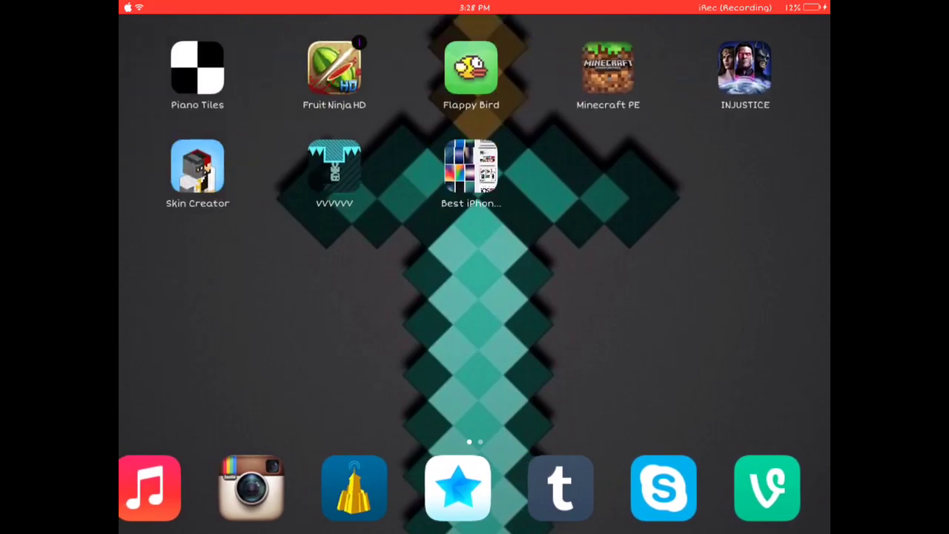